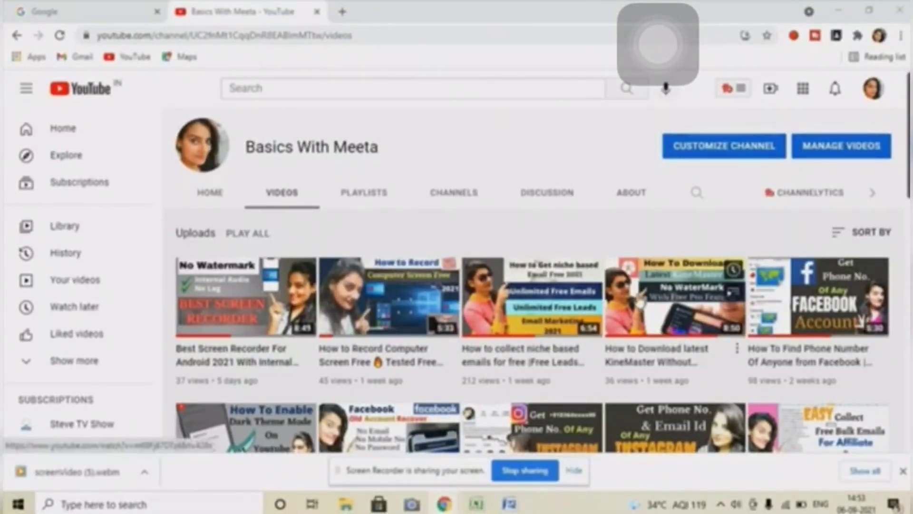
- Scroll through the YouTube channel's Videos grid and back up
{"action": "scroll", "coordinate": [630, 371], "scroll_direction": "down", "scroll_amount": 15}
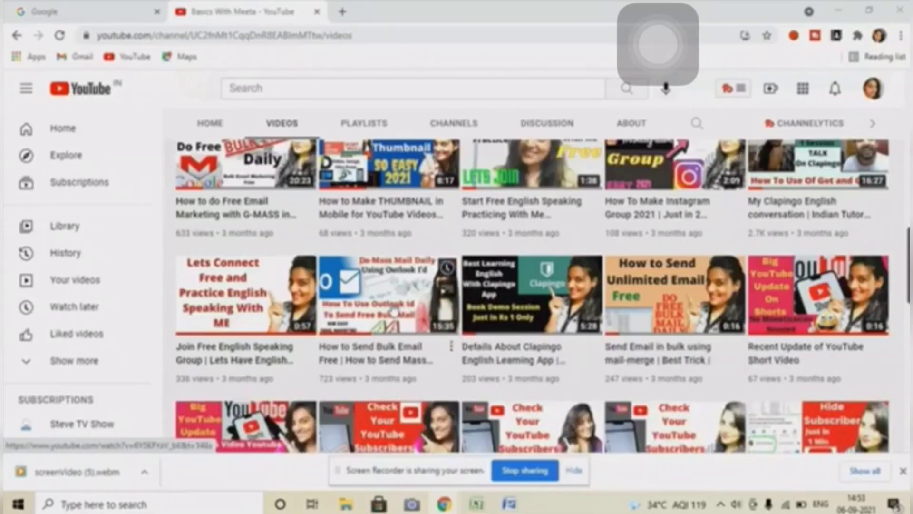
{"action": "scroll", "coordinate": [398, 343], "scroll_direction": "up", "scroll_amount": 15}
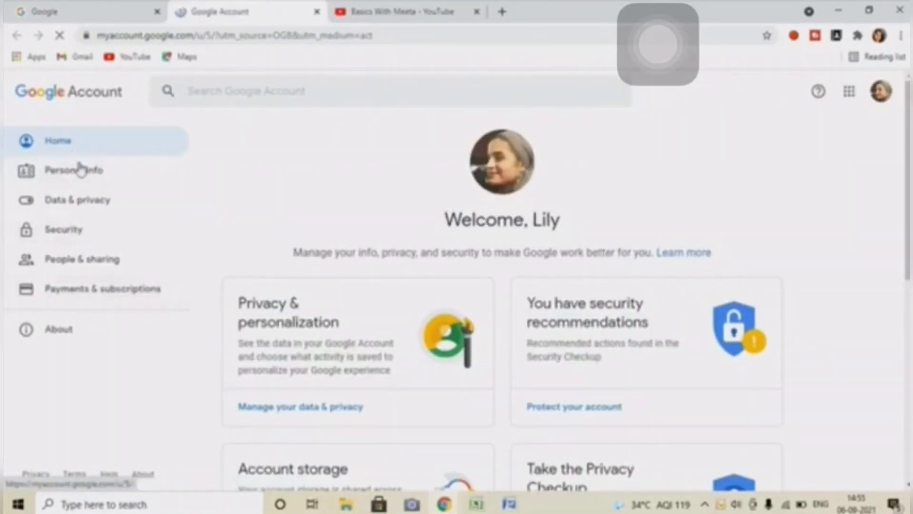
- Switch Allow less secure apps to ON under Security > Less secure app access
{"action": "left_click", "coordinate": [75, 233]}
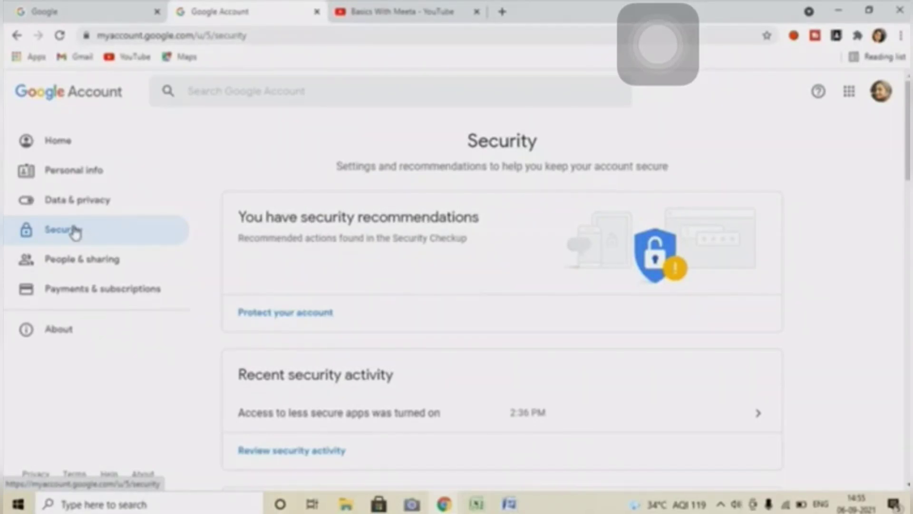
{"action": "scroll", "coordinate": [345, 257], "scroll_direction": "down", "scroll_amount": 15}
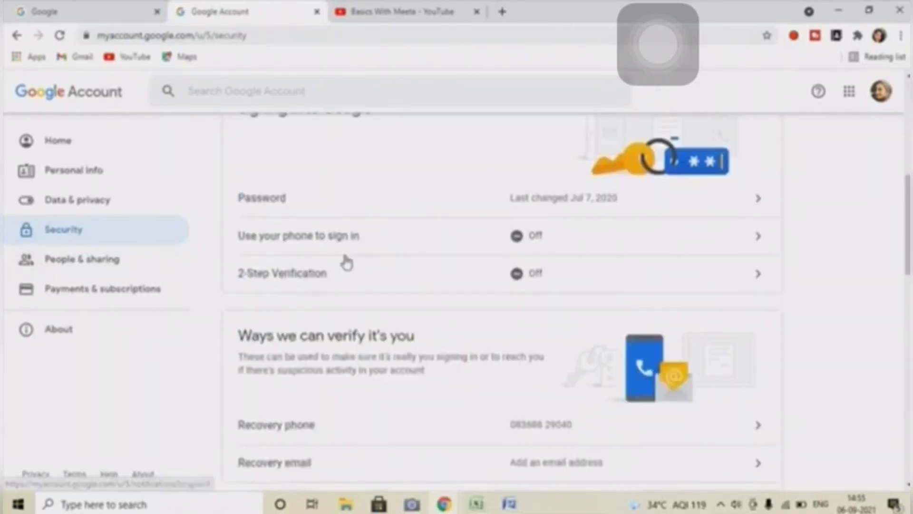
{"action": "scroll", "coordinate": [333, 266], "scroll_direction": "up", "scroll_amount": 1}
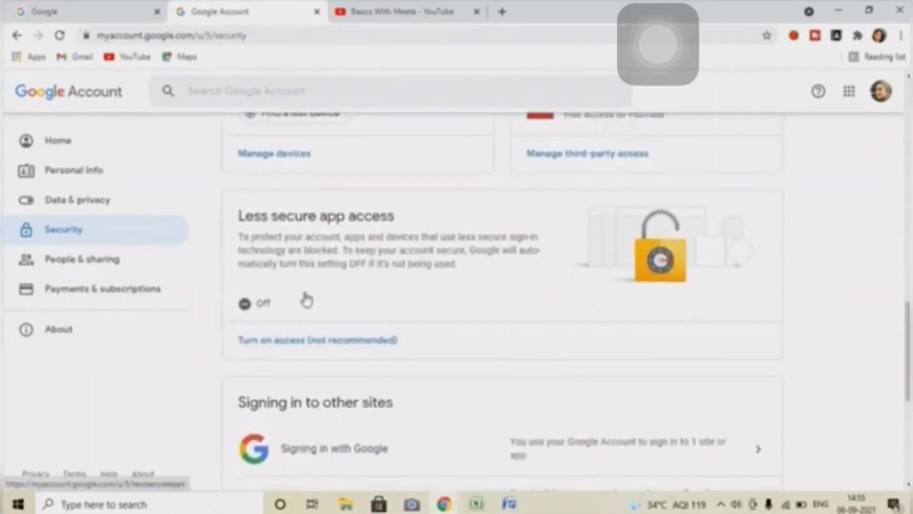
{"action": "left_click", "coordinate": [256, 343]}
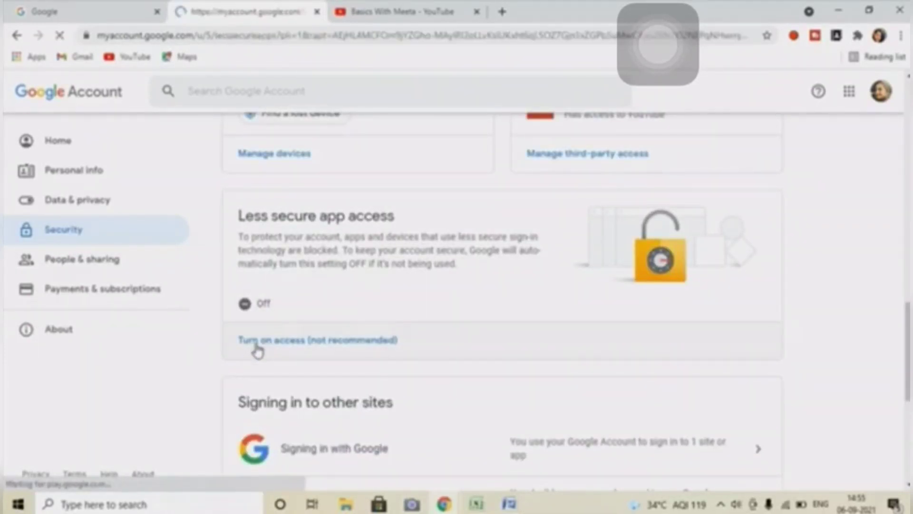
{"action": "left_click", "coordinate": [504, 285]}
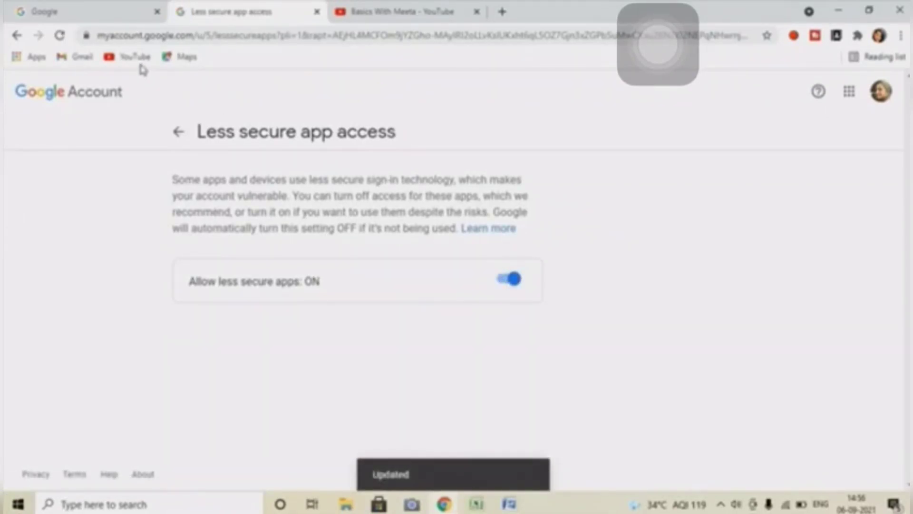
{"action": "left_click", "coordinate": [17, 35]}
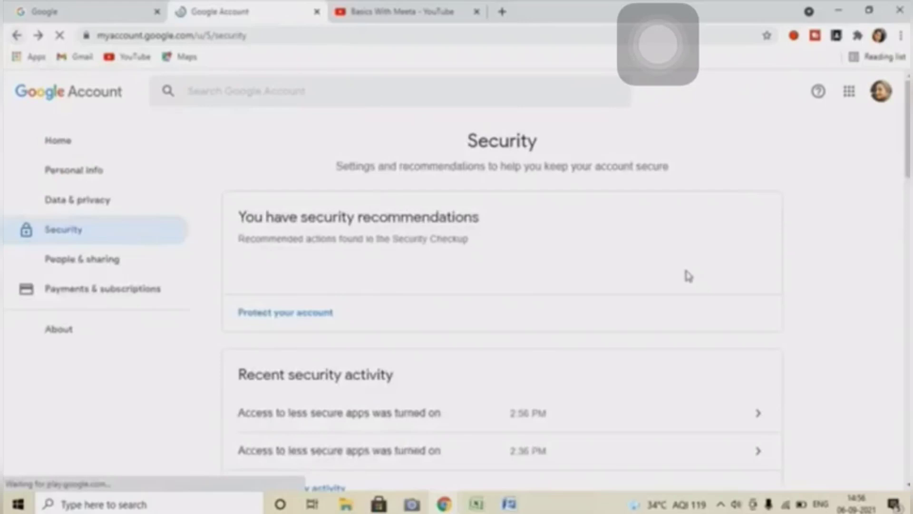
- Verify the Security page shows less secure app access as On
{"action": "scroll", "coordinate": [475, 308], "scroll_direction": "down", "scroll_amount": 15}
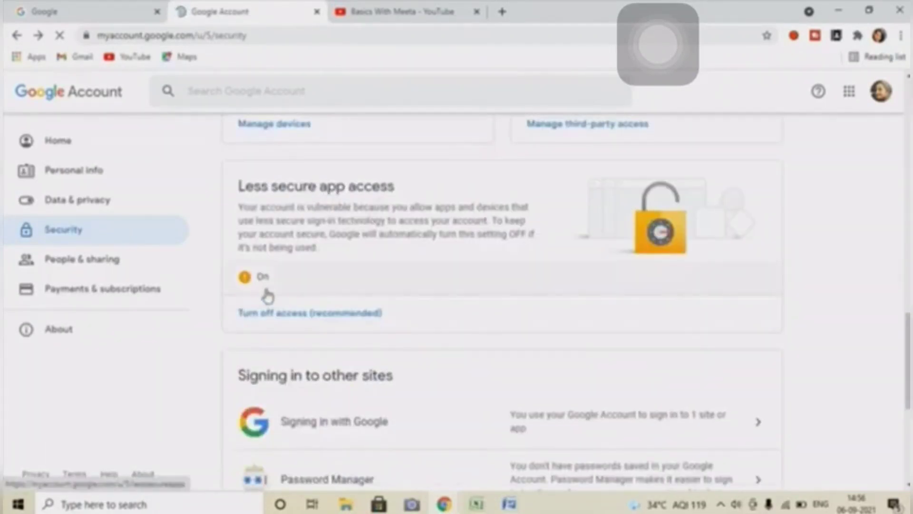
{"action": "scroll", "coordinate": [428, 304], "scroll_direction": "up", "scroll_amount": 10}
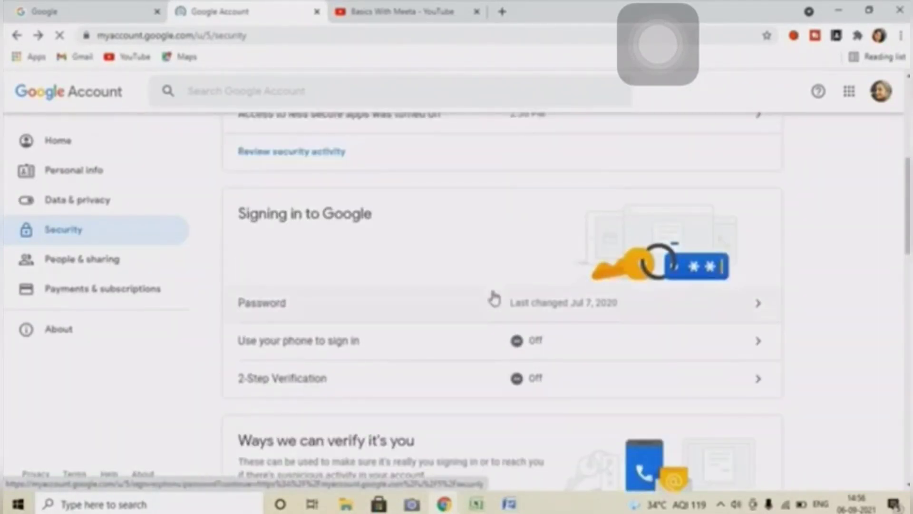
{"action": "scroll", "coordinate": [422, 255], "scroll_direction": "up", "scroll_amount": 7}
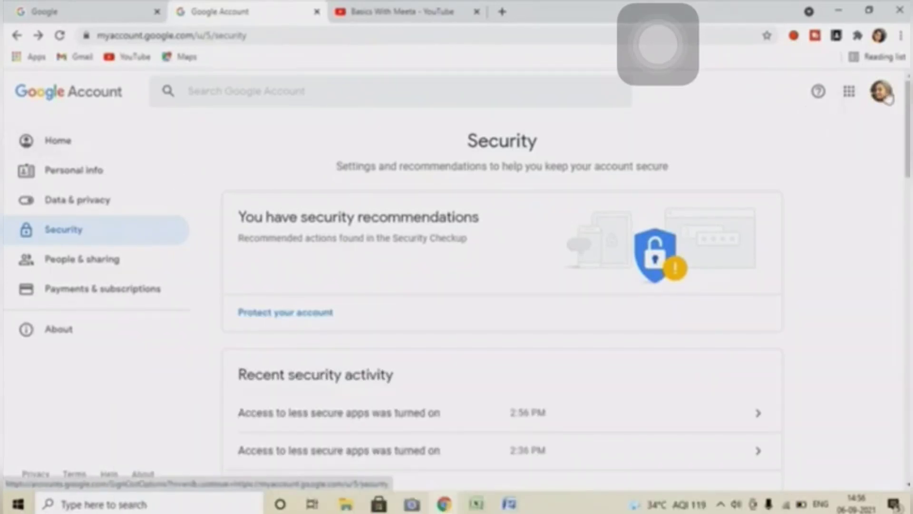
{"action": "left_click", "coordinate": [61, 145]}
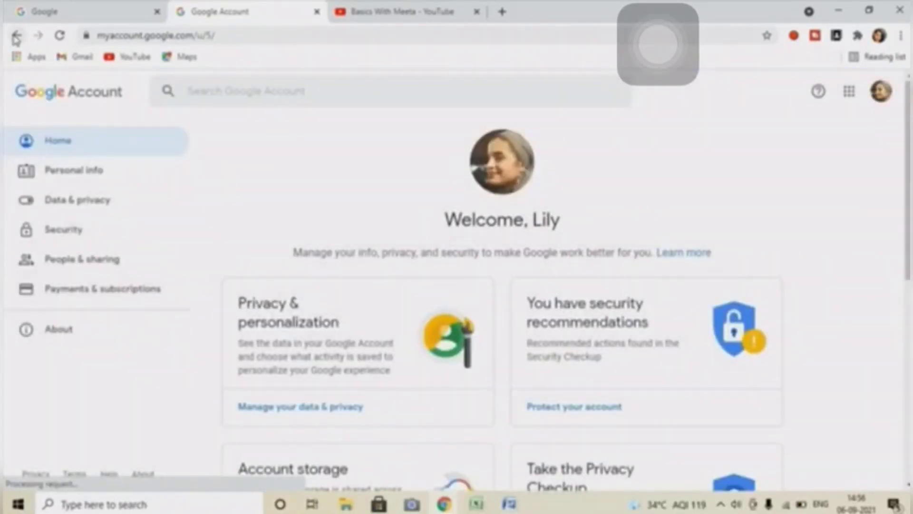
{"action": "left_click", "coordinate": [17, 36]}
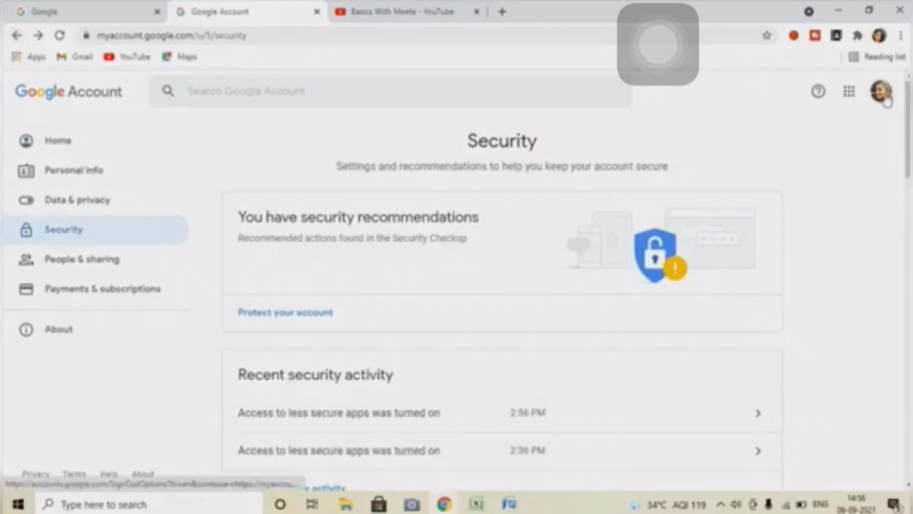
- Open Gmail from the Google apps grid on the account home page
{"action": "left_click", "coordinate": [881, 91]}
{"action": "left_click", "coordinate": [85, 149]}
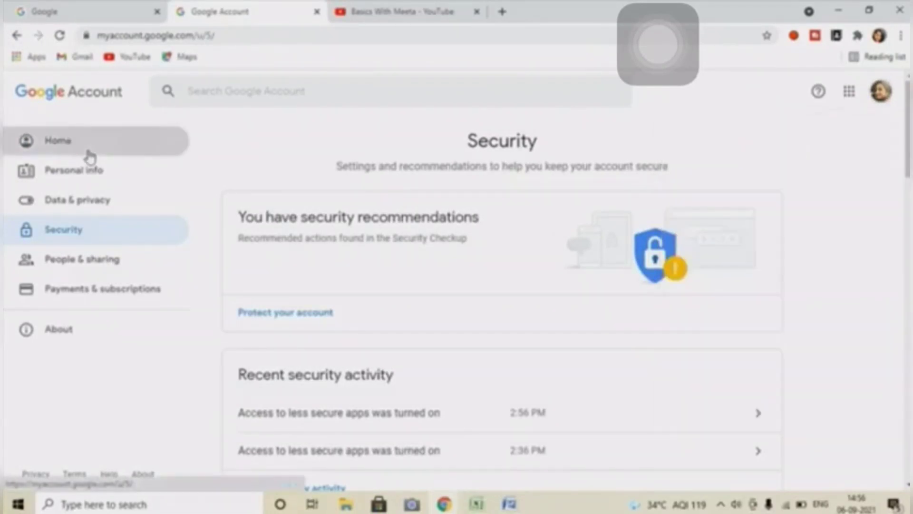
{"action": "left_click", "coordinate": [842, 101]}
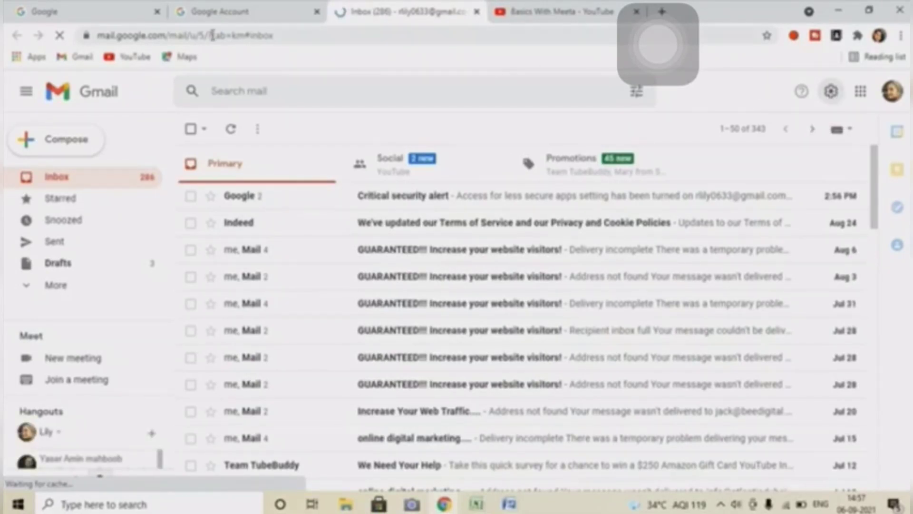
- Close the Google Account tab and open Gmail's See all settings page
{"action": "left_click", "coordinate": [316, 11]}
{"action": "left_click", "coordinate": [831, 93]}
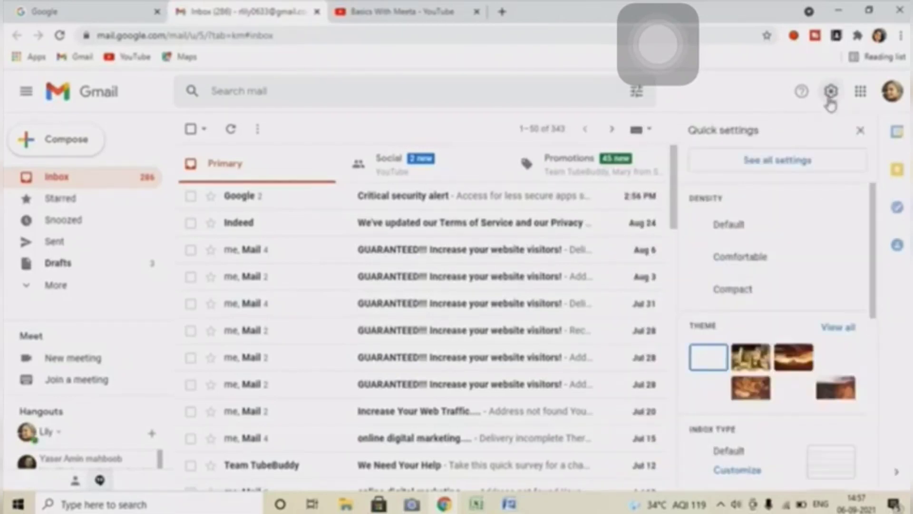
{"action": "left_click", "coordinate": [779, 165]}
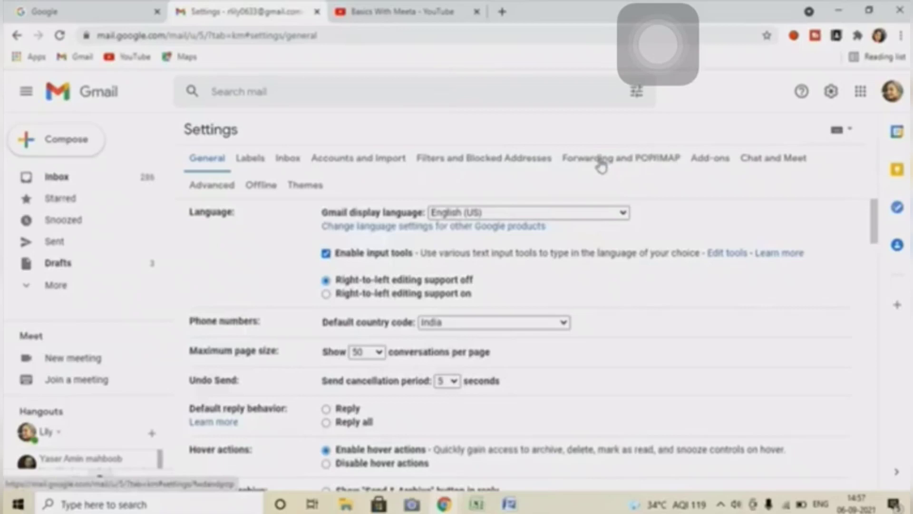
- Enable POP for all mail and IMAP on the Forwarding and POP/IMAP tab, then save
{"action": "left_click", "coordinate": [618, 162]}
{"action": "scroll", "coordinate": [333, 286], "scroll_direction": "down", "scroll_amount": 2}
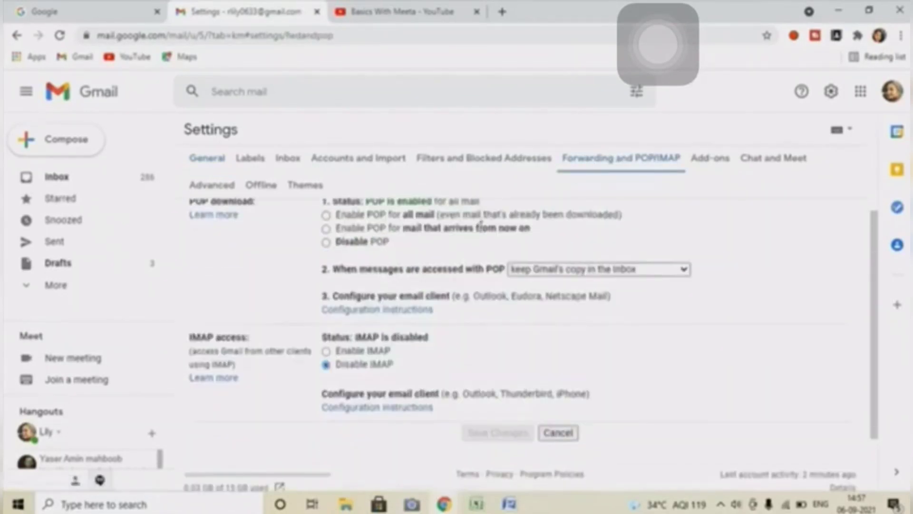
{"action": "scroll", "coordinate": [319, 291], "scroll_direction": "up", "scroll_amount": 2}
{"action": "left_click", "coordinate": [326, 283]}
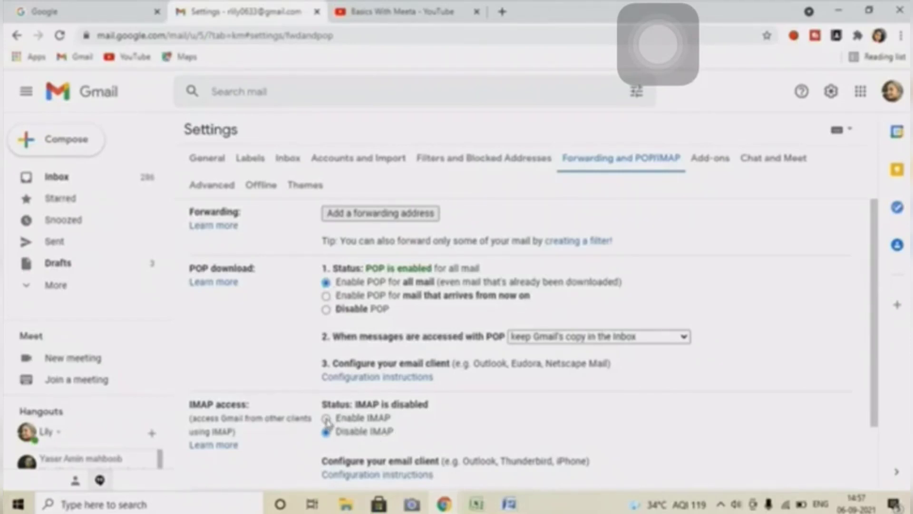
{"action": "left_click", "coordinate": [325, 418]}
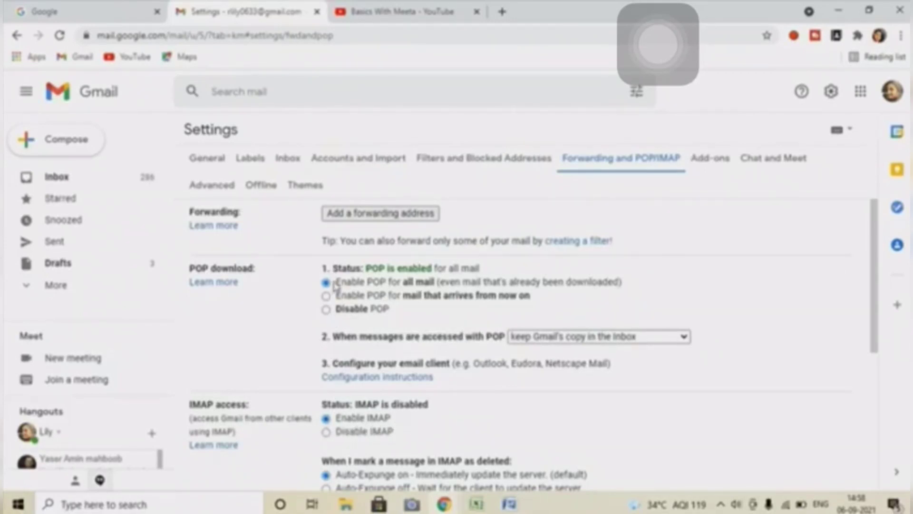
{"action": "scroll", "coordinate": [613, 448], "scroll_direction": "down", "scroll_amount": 5}
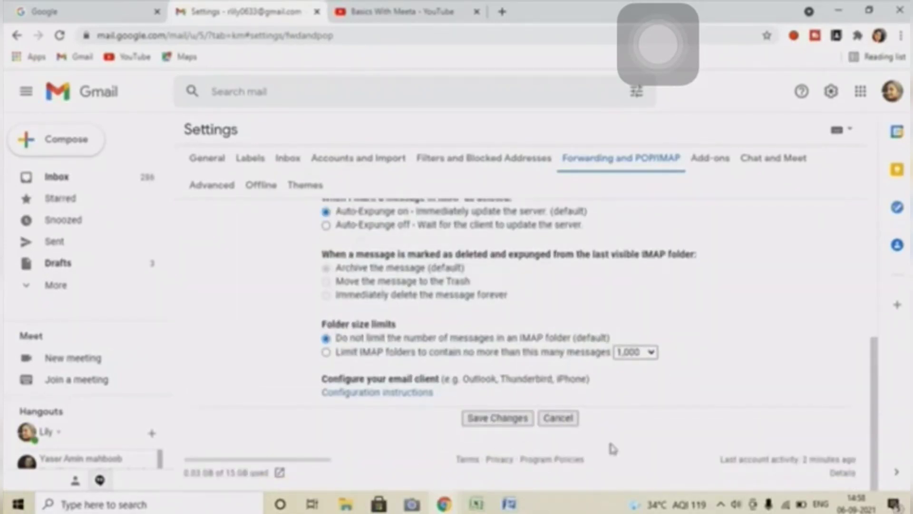
{"action": "left_click", "coordinate": [493, 425]}
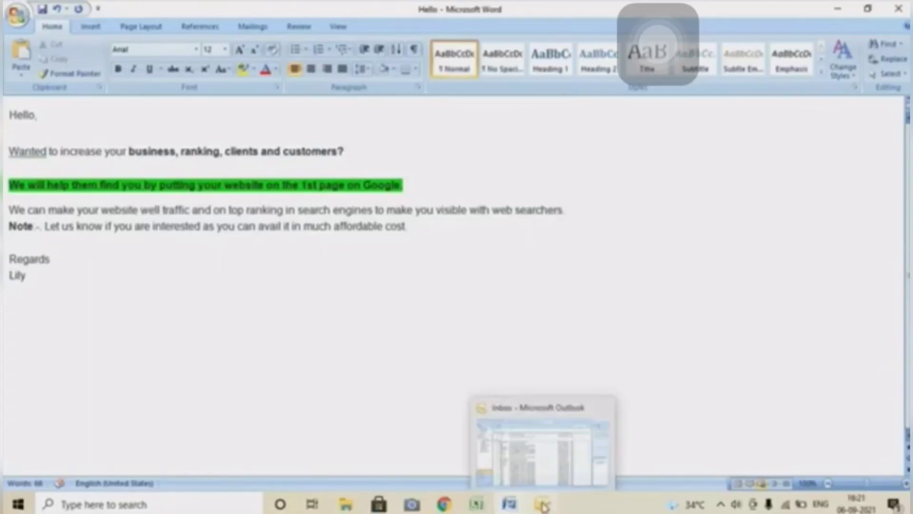
- Confirm Outlook's POP/SMTP account in Account Settings, then show Word's Mailings tab for the Hello letter
{"action": "left_click", "coordinate": [528, 414]}
{"action": "left_click", "coordinate": [118, 24]}
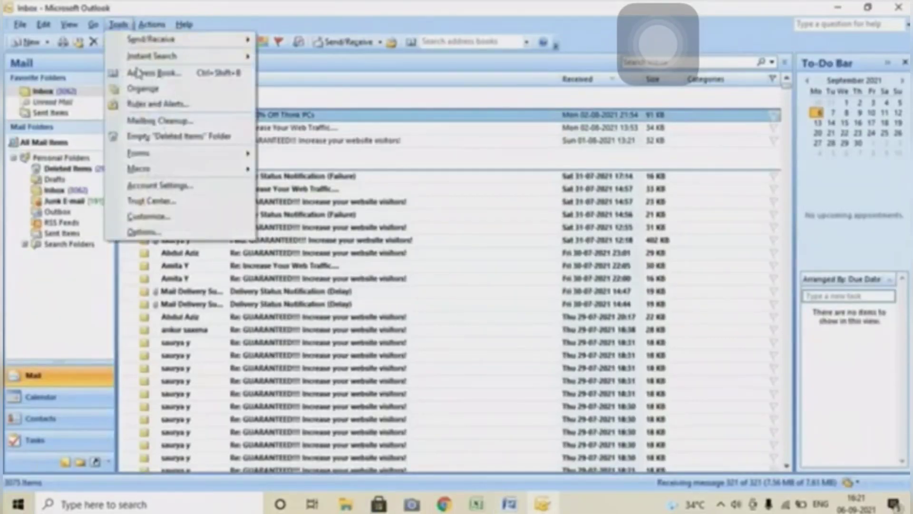
{"action": "left_click", "coordinate": [159, 185]}
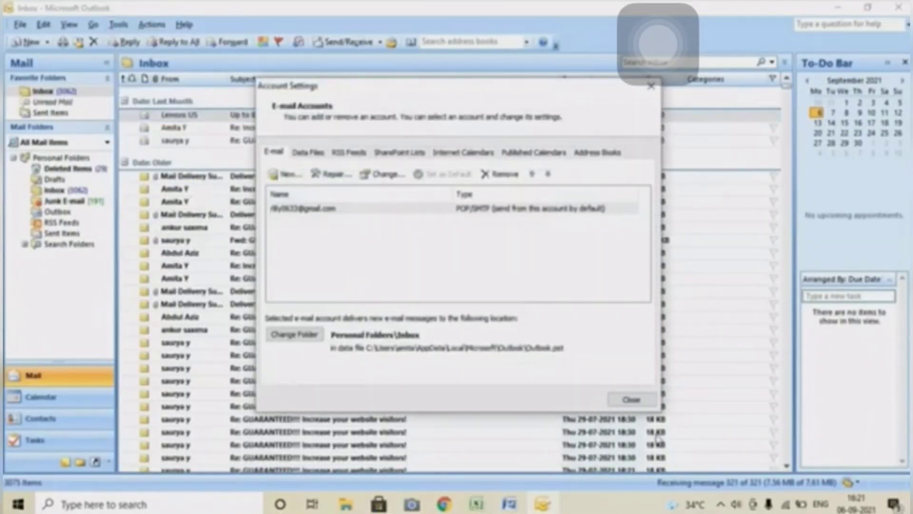
{"action": "left_click", "coordinate": [632, 400]}
{"action": "left_click", "coordinate": [512, 505]}
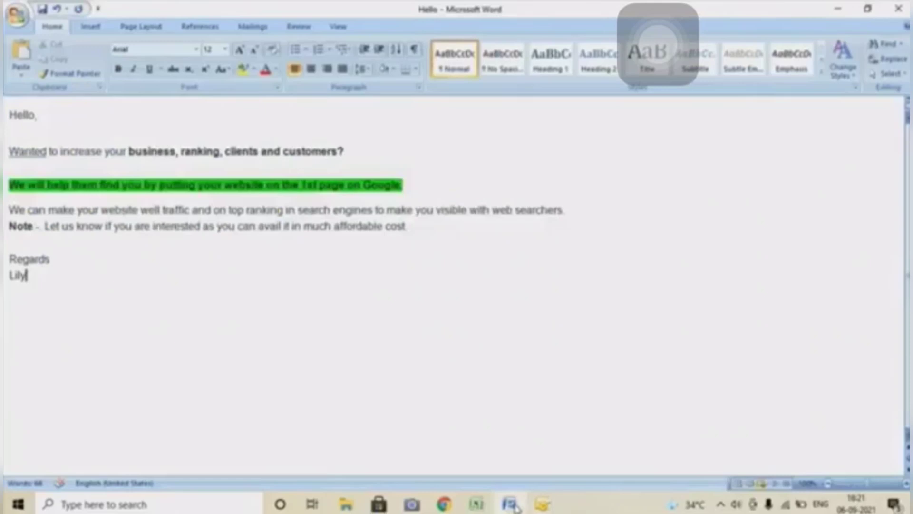
{"action": "left_click", "coordinate": [263, 29]}
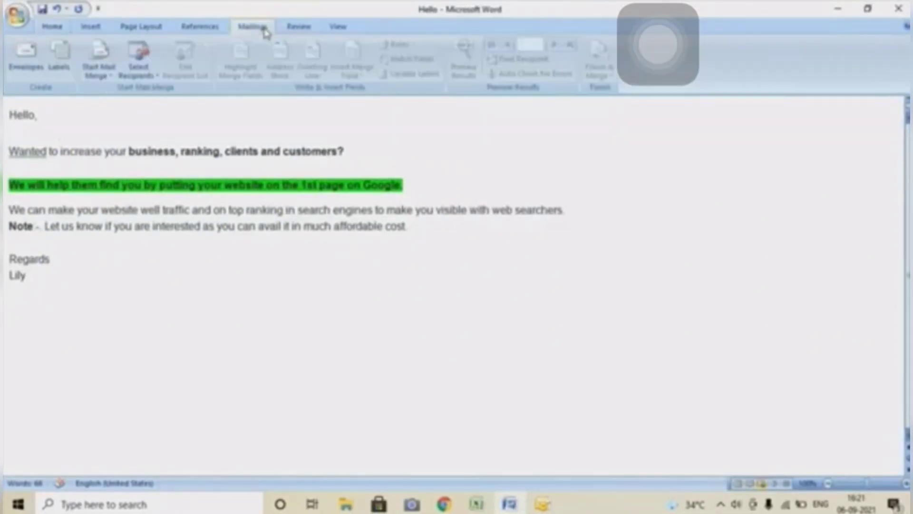
- Run the Step by Step Mail Merge Wizard using Sheet3$ from Desktop\Book1 as recipients
{"action": "left_click", "coordinate": [99, 57]}
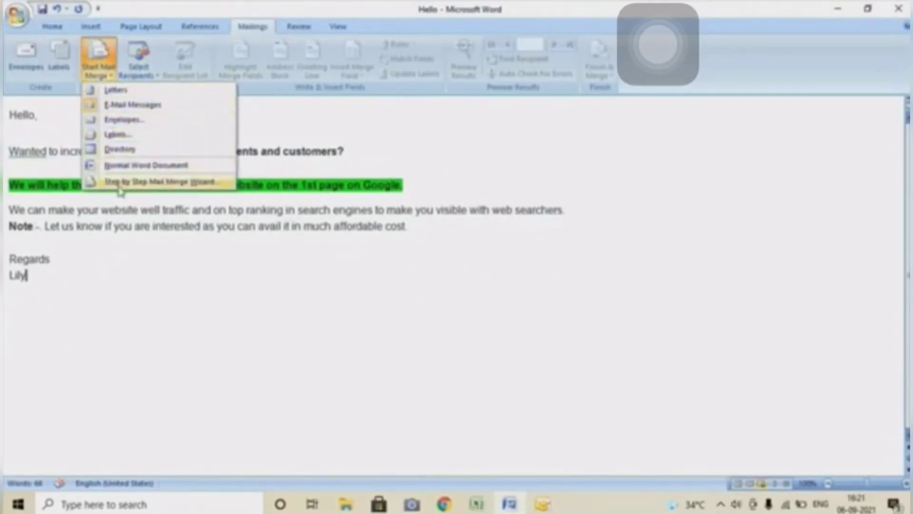
{"action": "left_click", "coordinate": [125, 236]}
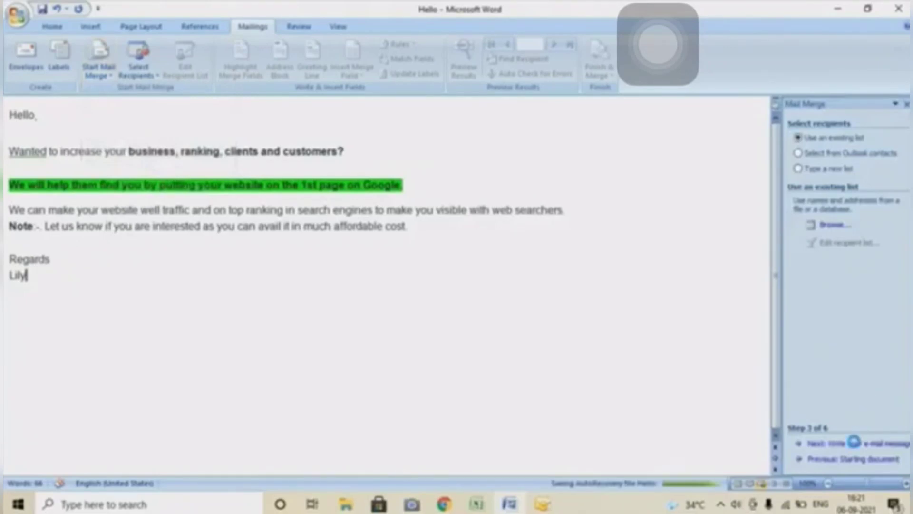
{"action": "left_click", "coordinate": [856, 446]}
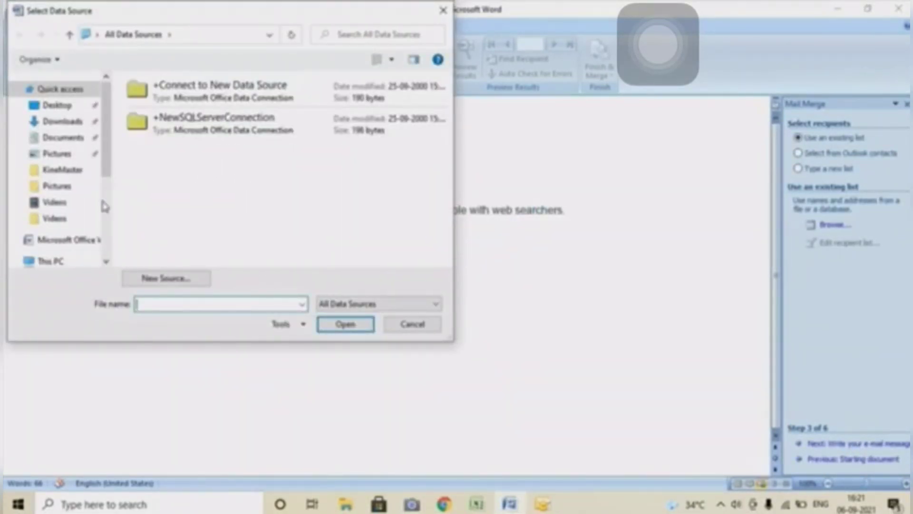
{"action": "left_click", "coordinate": [64, 109]}
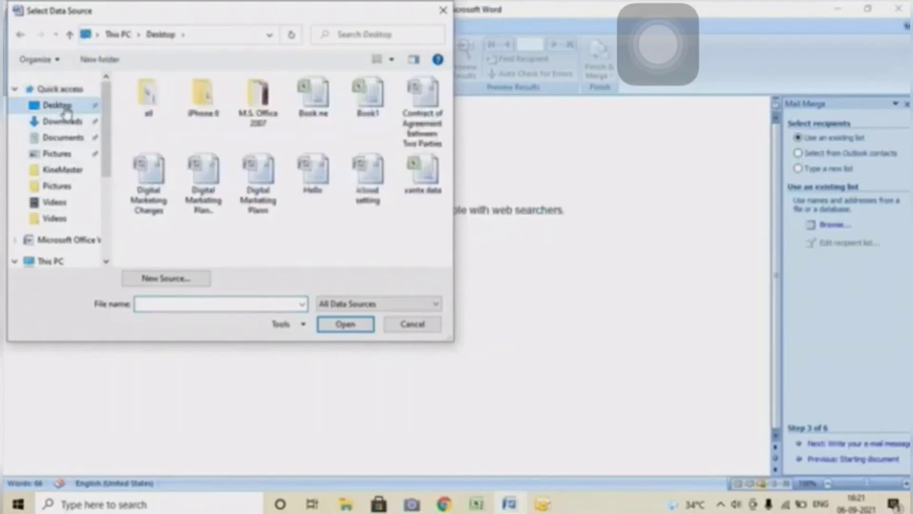
{"action": "left_click", "coordinate": [365, 117]}
{"action": "left_click", "coordinate": [345, 324]}
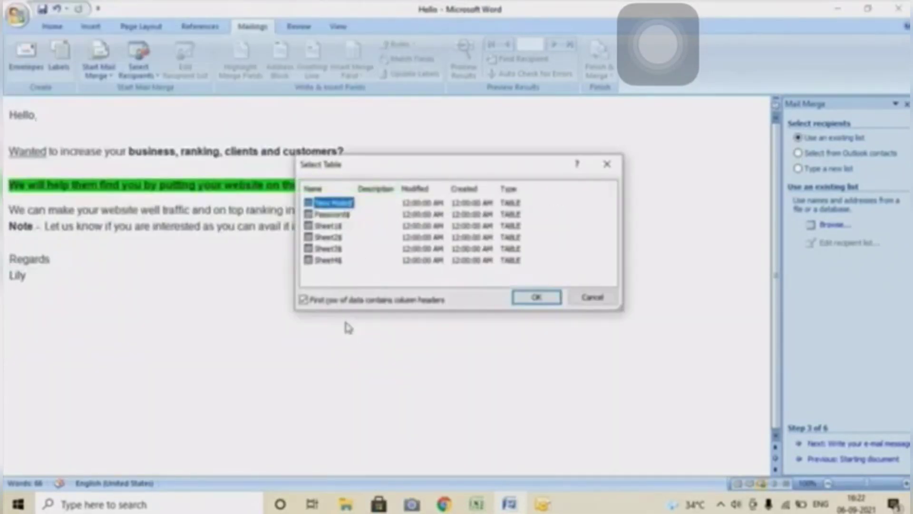
{"action": "left_click", "coordinate": [335, 249]}
{"action": "left_click", "coordinate": [523, 301]}
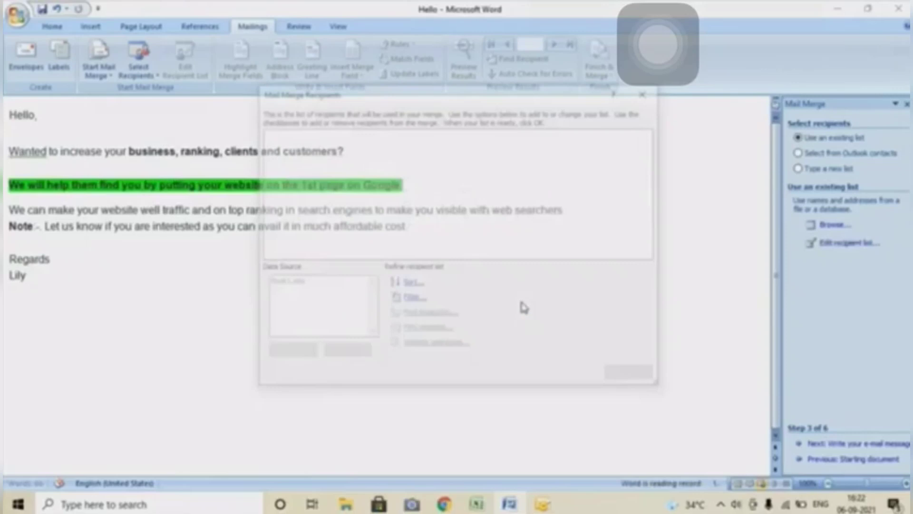
{"action": "left_click", "coordinate": [633, 375]}
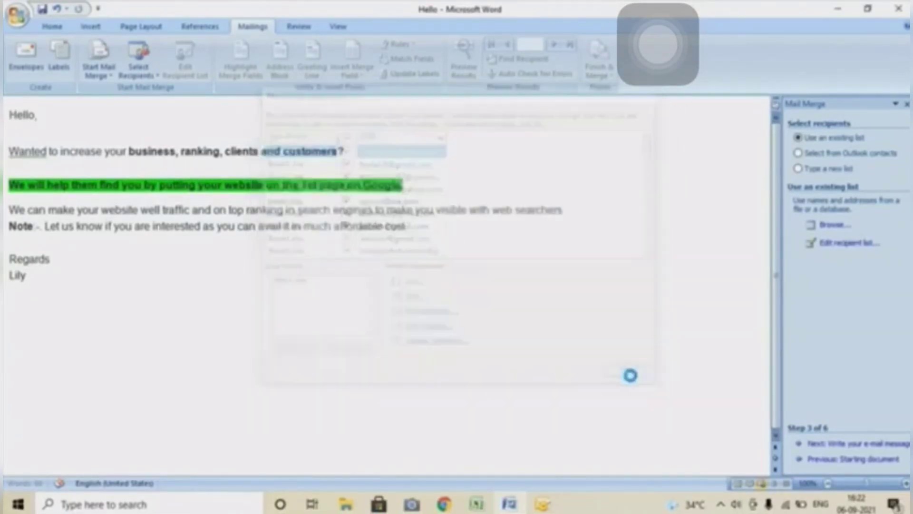
{"action": "left_click", "coordinate": [850, 445]}
- Advance to Complete the merge and merge to e-mail with M_2500 as the To field
{"action": "left_click", "coordinate": [850, 445]}
{"action": "left_click", "coordinate": [850, 445]}
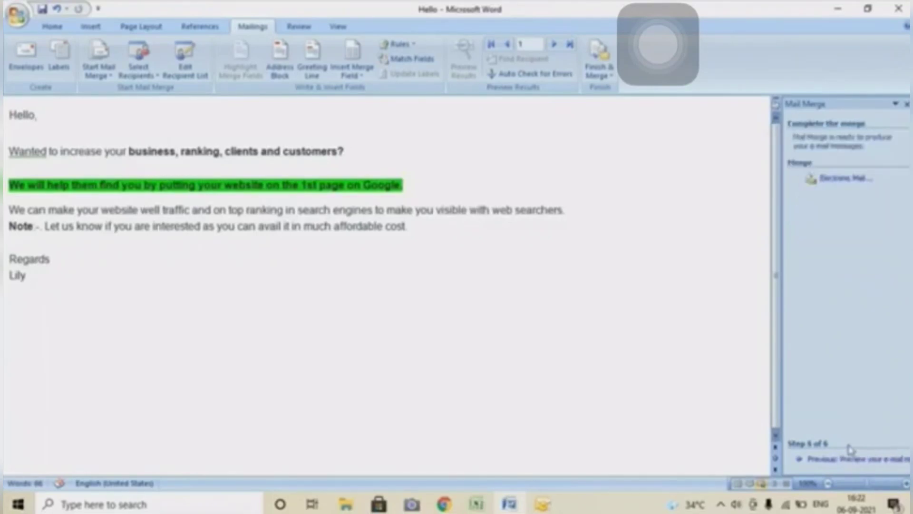
{"action": "left_click", "coordinate": [839, 180]}
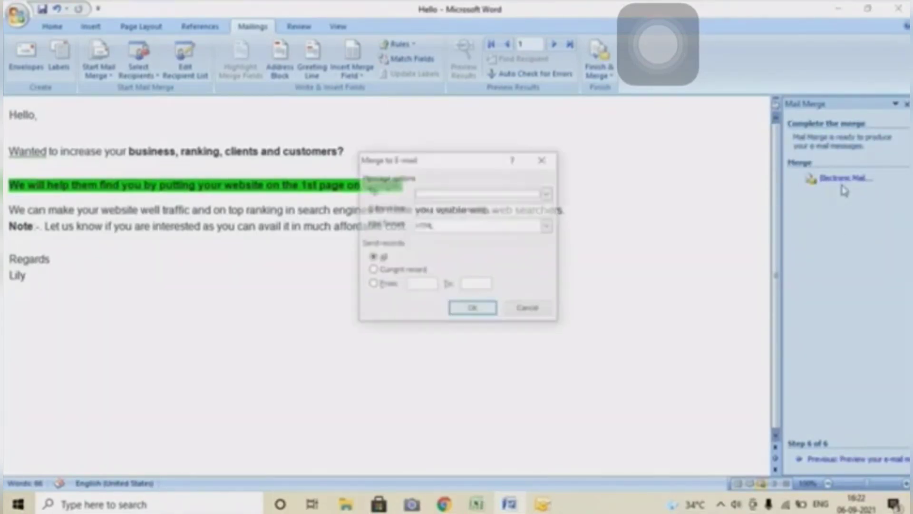
{"action": "left_click", "coordinate": [466, 193]}
{"action": "left_click", "coordinate": [456, 205]}
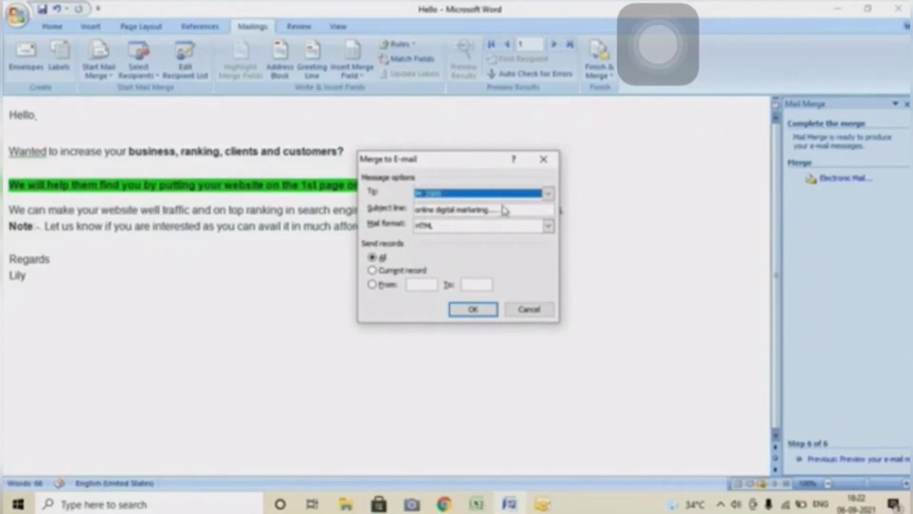
- Replace the subject line with 'Increase your web ranking....'
{"action": "left_click_drag", "start_coordinate": [505, 210], "coordinate": [411, 212]}
{"action": "key", "text": "BackSpace"}
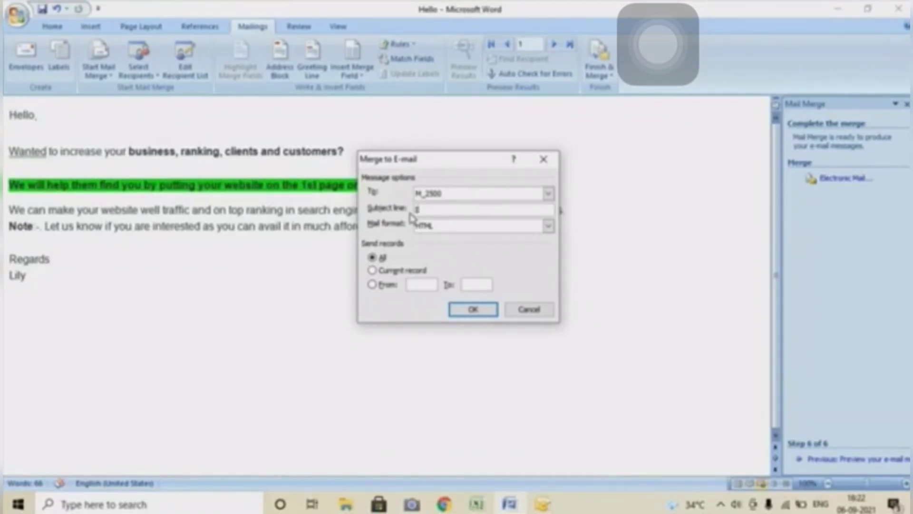
{"action": "type", "text": "loved"}
{"action": "key", "text": "BackSpace"}
{"action": "key", "text": "BackSpace"}
{"action": "key", "text": "BackSpace"}
{"action": "key", "text": "BackSpace"}
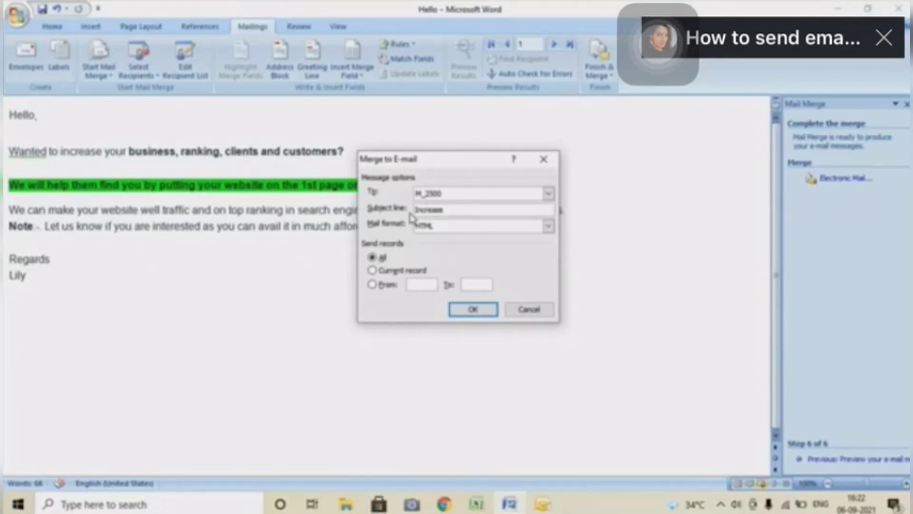
{"action": "type", "text": "ncrease your web ranking...."}
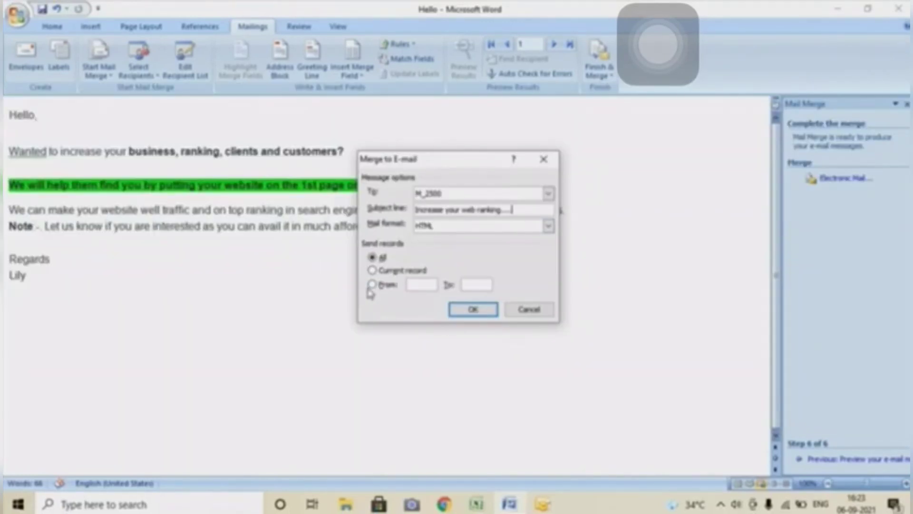
- Limit the merge to records 2 through 50 and send the e-mails in HTML format
{"action": "left_click", "coordinate": [372, 284]}
{"action": "left_click", "coordinate": [416, 284]}
{"action": "left_click", "coordinate": [475, 286]}
{"action": "type", "text": "50"}
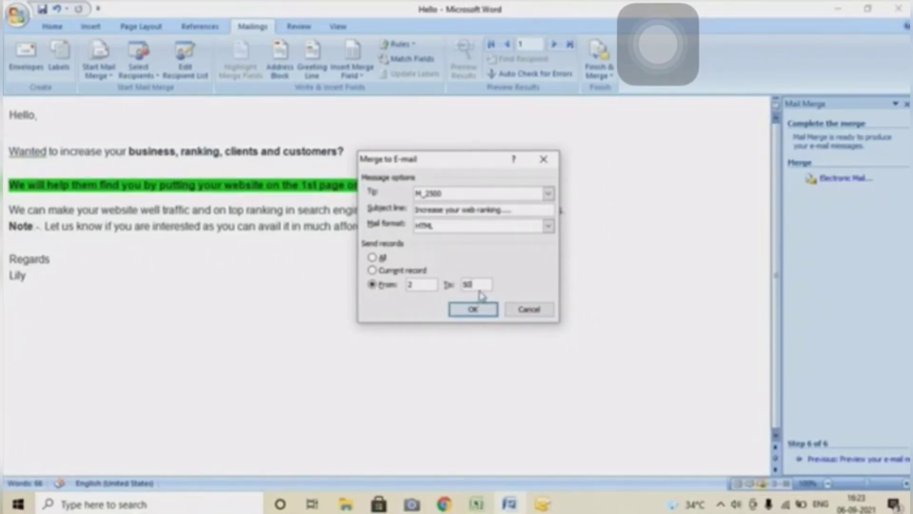
{"action": "left_click", "coordinate": [473, 310]}
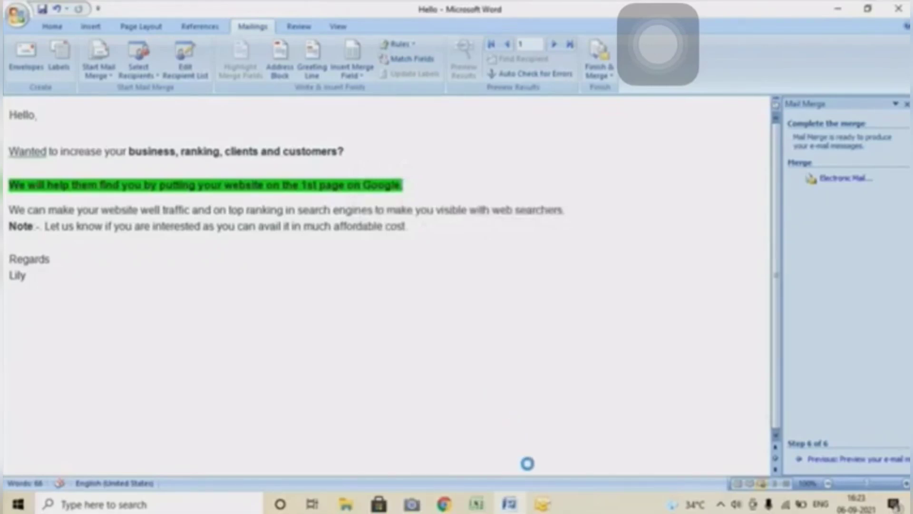
- Switch to Outlook and view the queued merged messages in the Outbox
{"action": "left_click", "coordinate": [542, 505]}
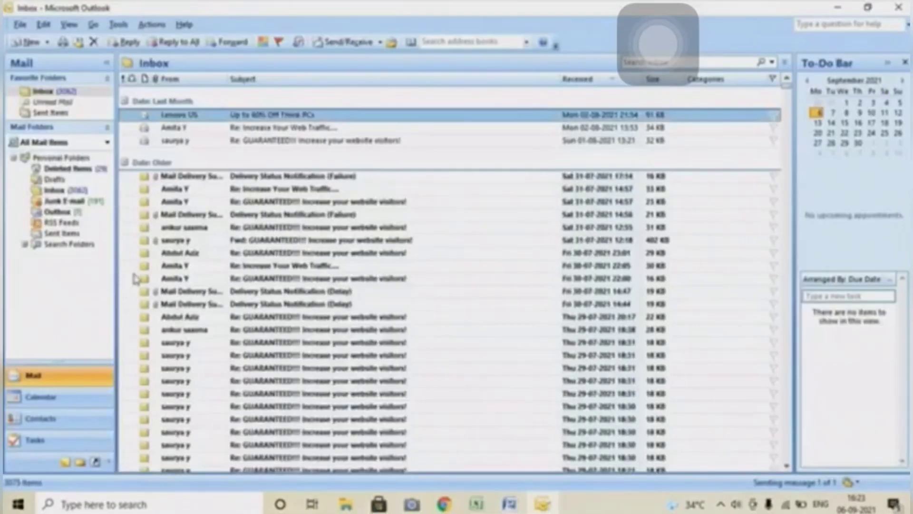
{"action": "left_click", "coordinate": [61, 213]}
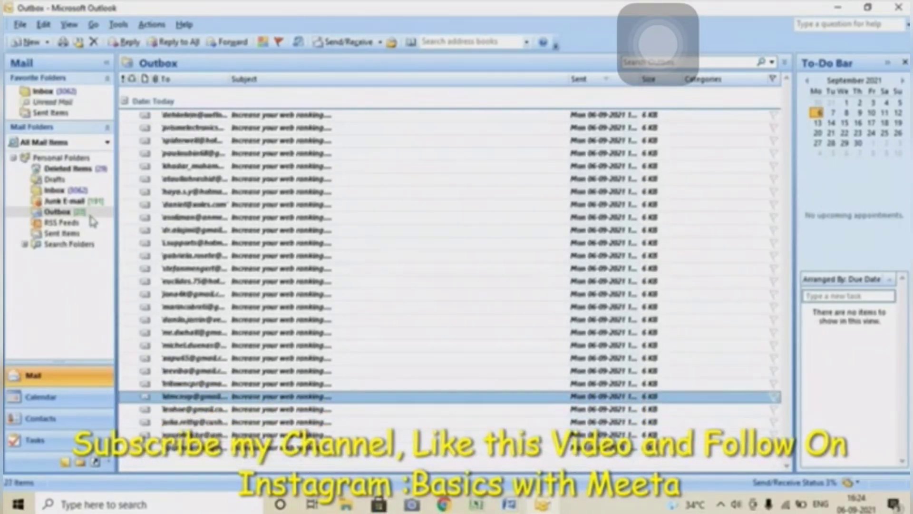
- Open Gmail's Sent folder and reload it to show the new 'Increase your web ranking....' messages
{"action": "mouse_move", "coordinate": [443, 504]}
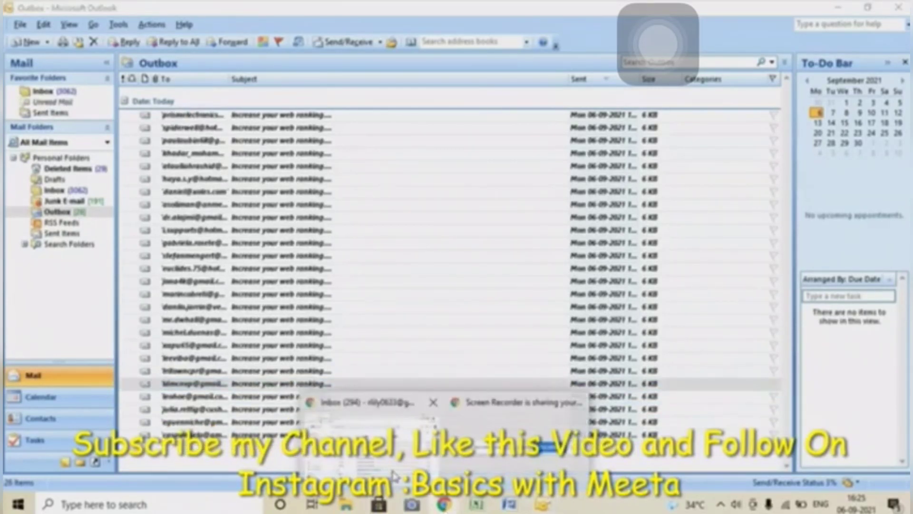
{"action": "left_click", "coordinate": [371, 403]}
{"action": "left_click", "coordinate": [66, 251]}
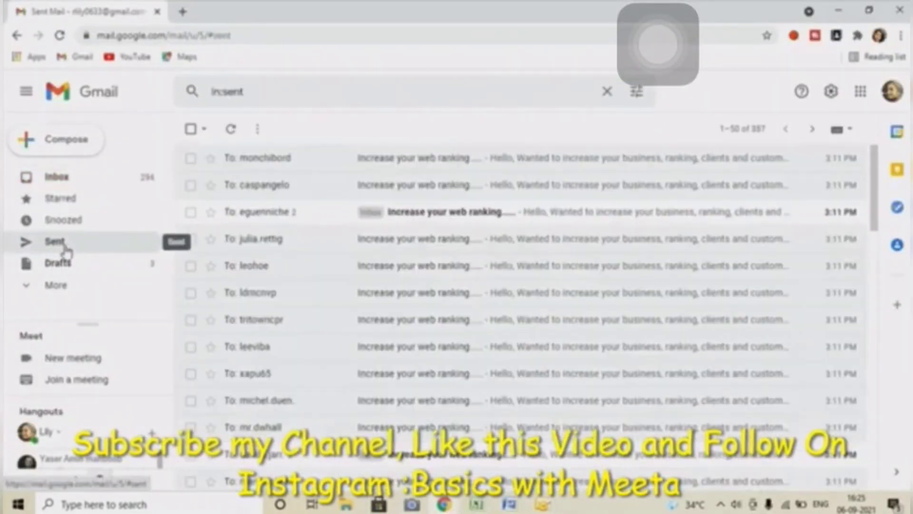
{"action": "left_click", "coordinate": [59, 35]}
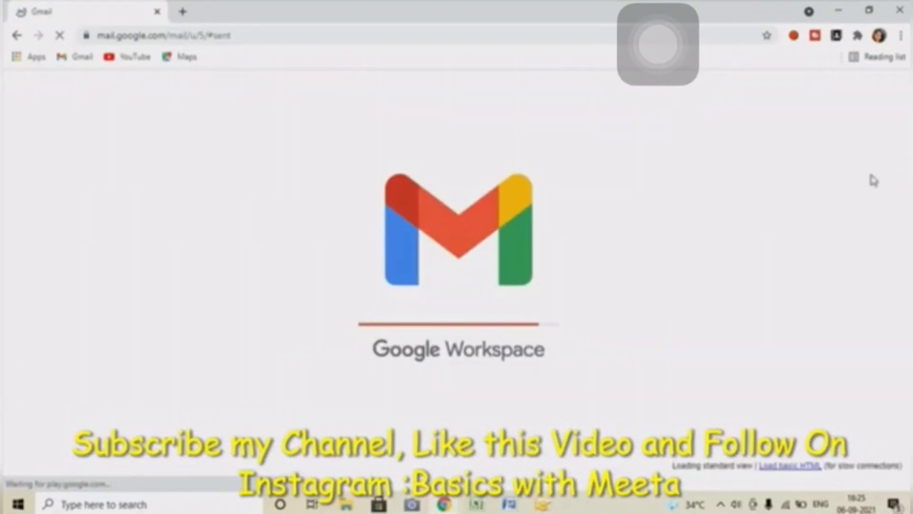
- Recheck Gmail's refreshed Sent list, then return to the emptied Outlook Outbox
{"action": "left_click", "coordinate": [551, 508]}
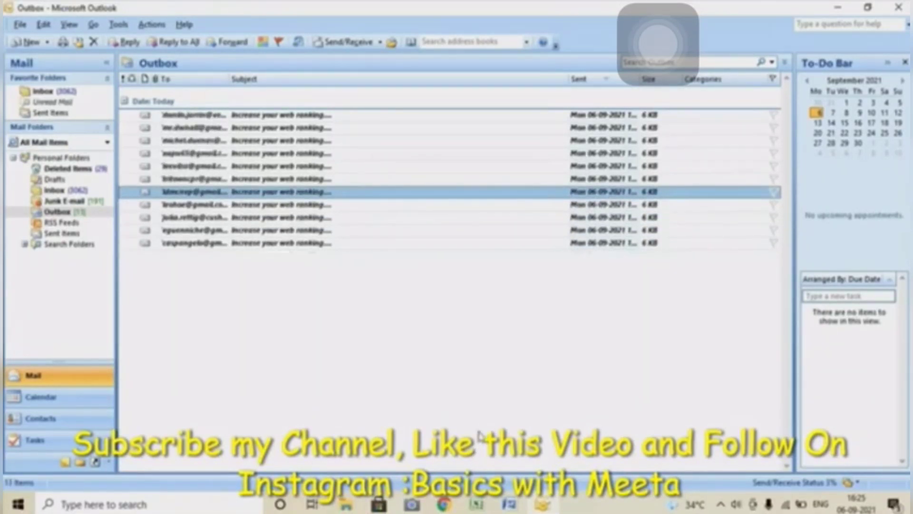
{"action": "left_click", "coordinate": [367, 456]}
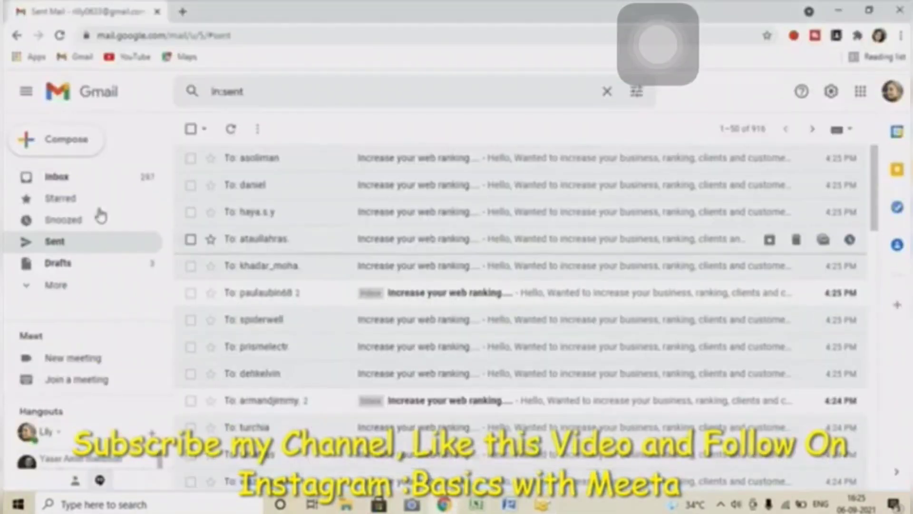
{"action": "left_click", "coordinate": [67, 245]}
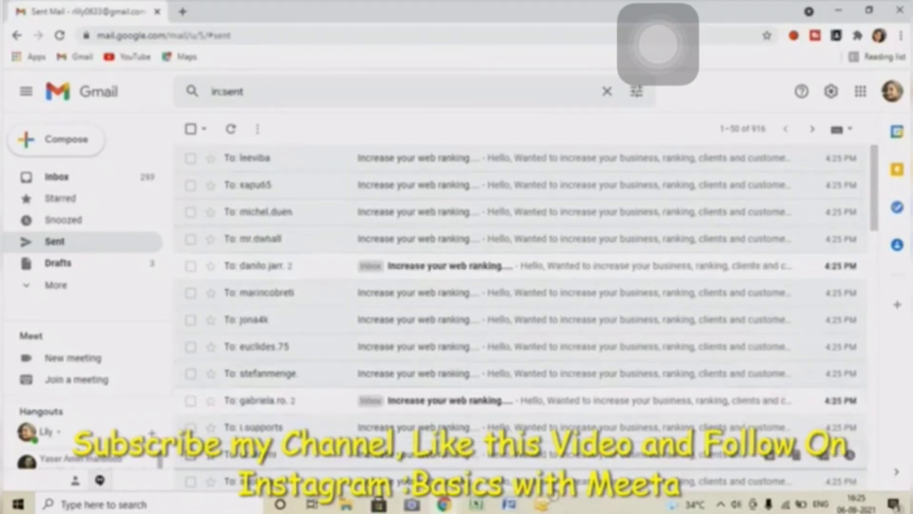
{"action": "left_click", "coordinate": [545, 505]}
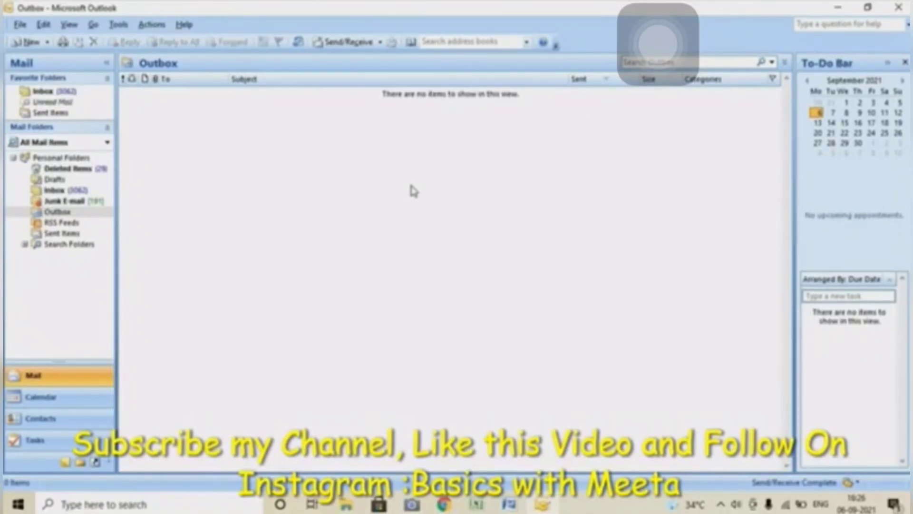
{"action": "left_click", "coordinate": [118, 25]}
{"action": "left_click", "coordinate": [144, 184]}
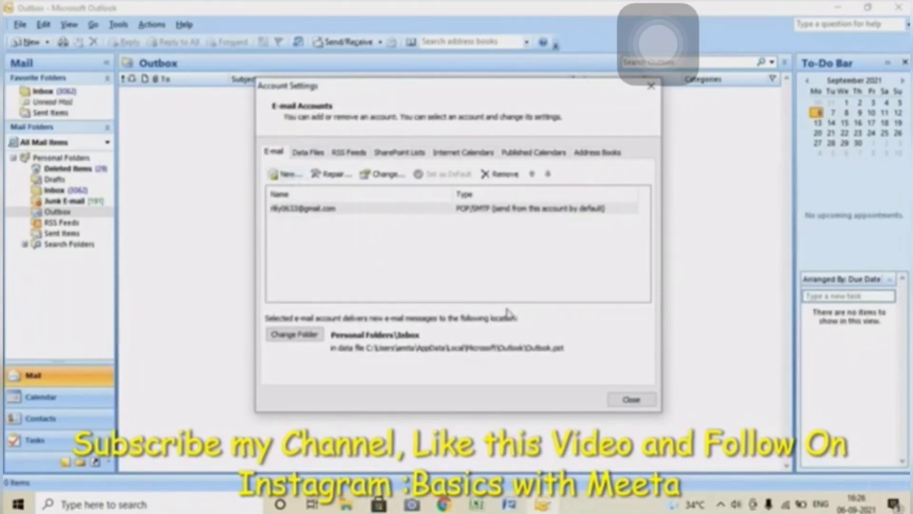
{"action": "left_click", "coordinate": [651, 86]}
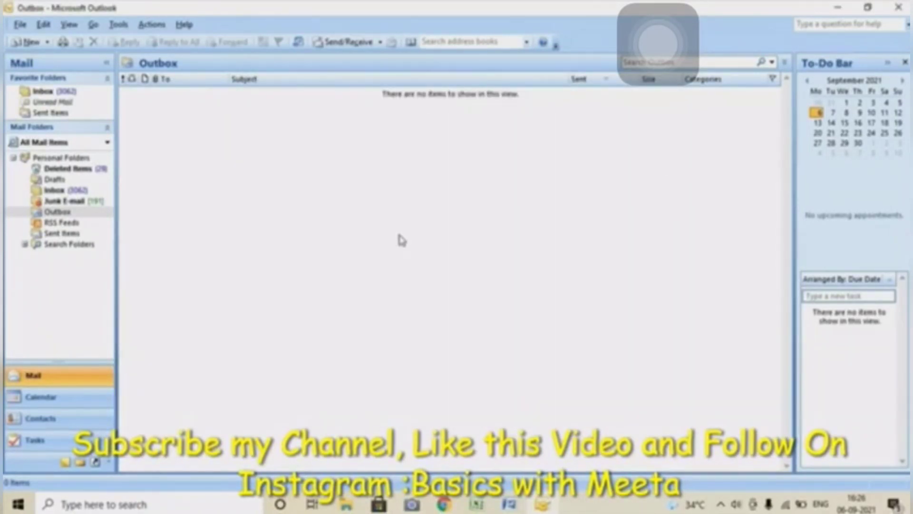